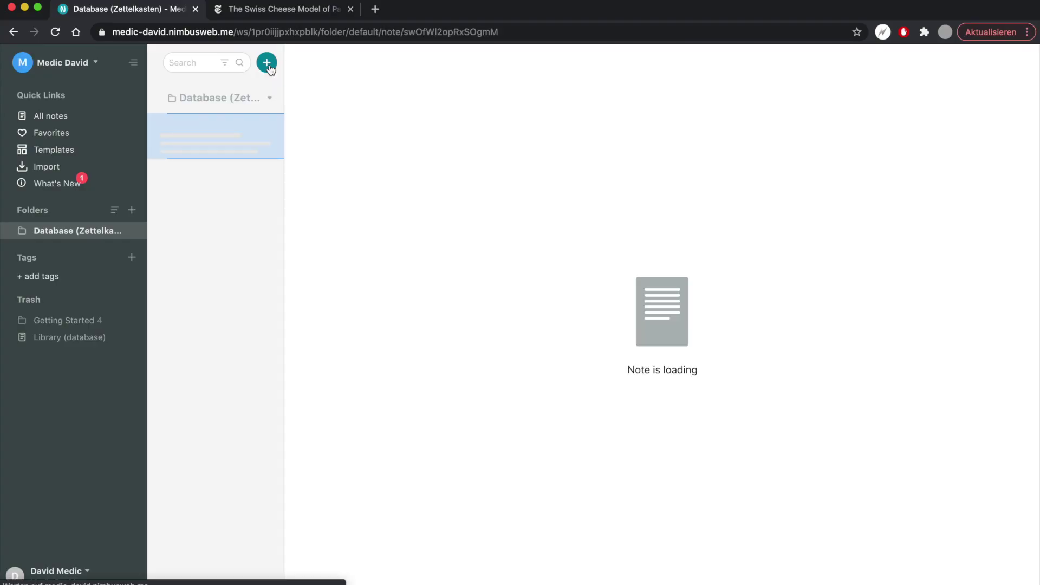
# - Create a note titled 'Library (database)' with a table whose column A is a Mention column
pyautogui.click(267, 63)
pyautogui.write('Library (database)')
pyautogui.click(603, 134)
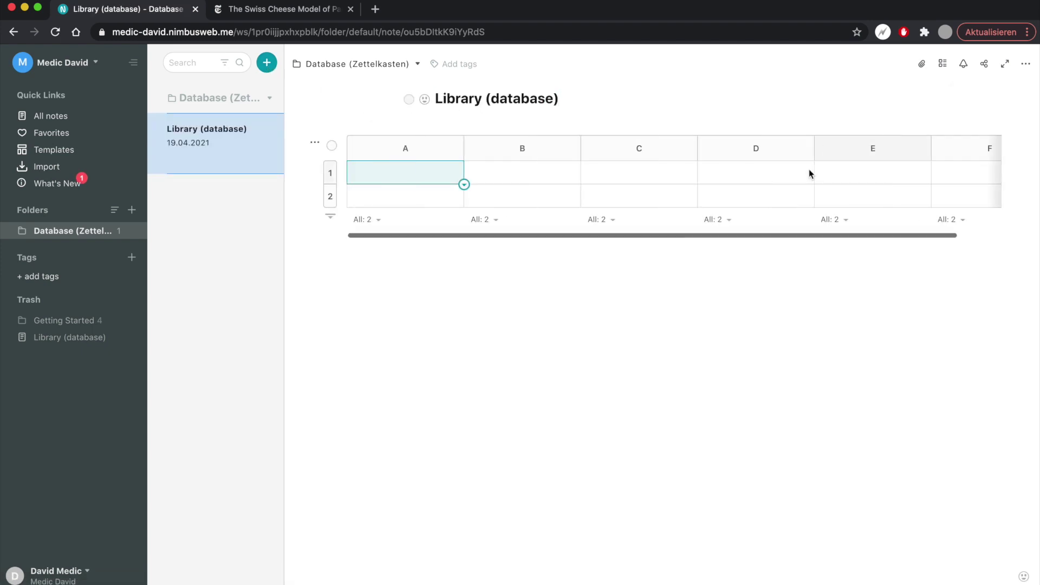
pyautogui.click(420, 154)
pyautogui.moveTo(450, 187)
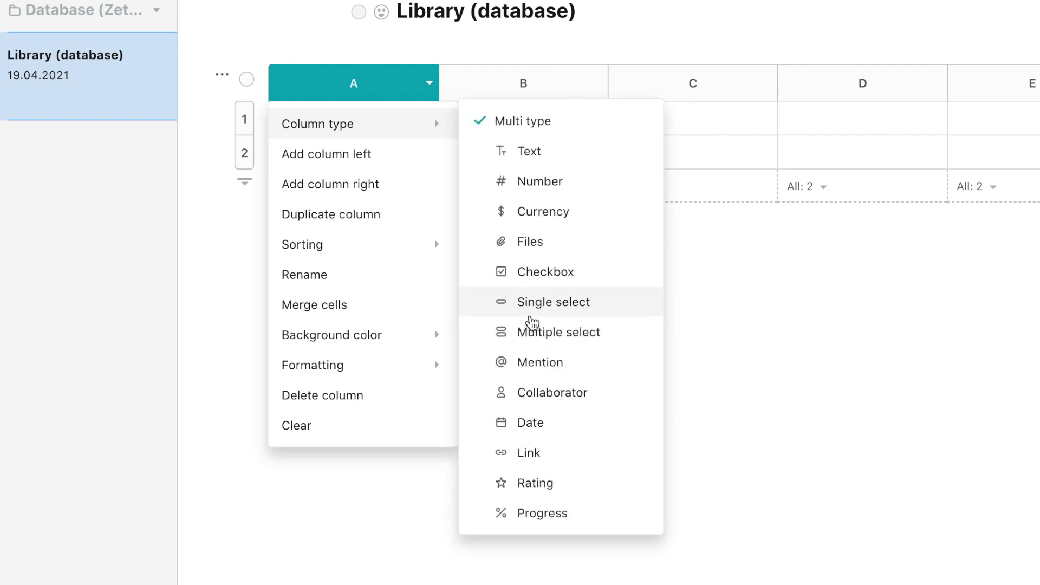
pyautogui.click(538, 363)
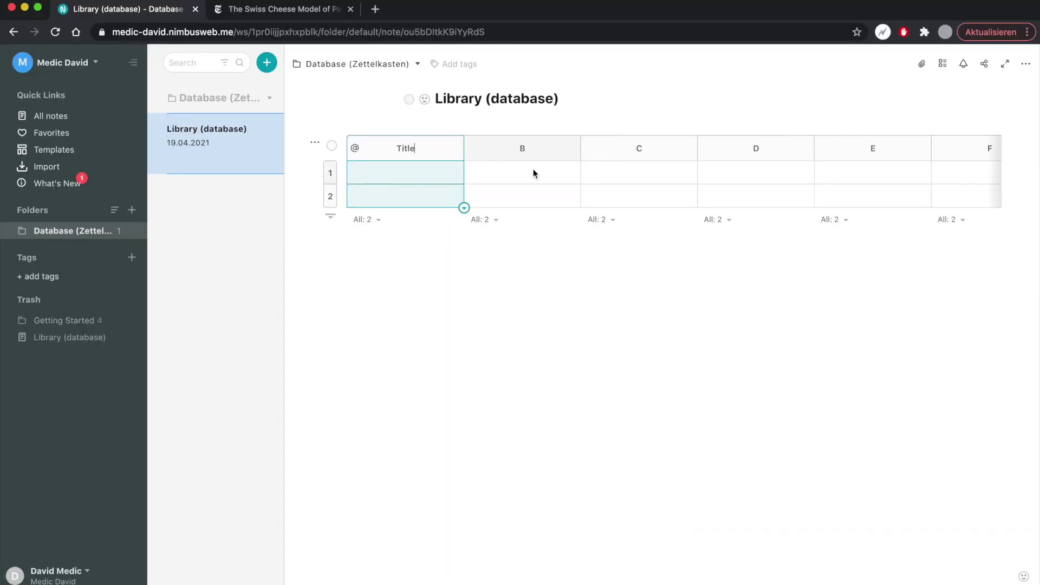
# - Name the table columns Title, Author, Highlights, Date, Status, Category and URL, then select the article's URL
pyautogui.press('Tab')
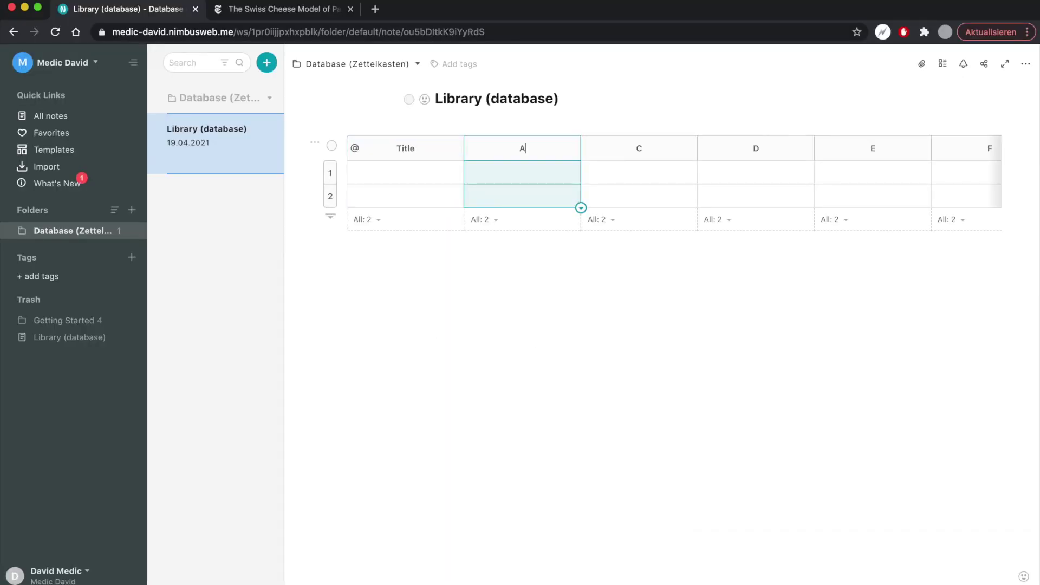
pyautogui.press('Tab')
pyautogui.write('Highlights')
pyautogui.press('Tab')
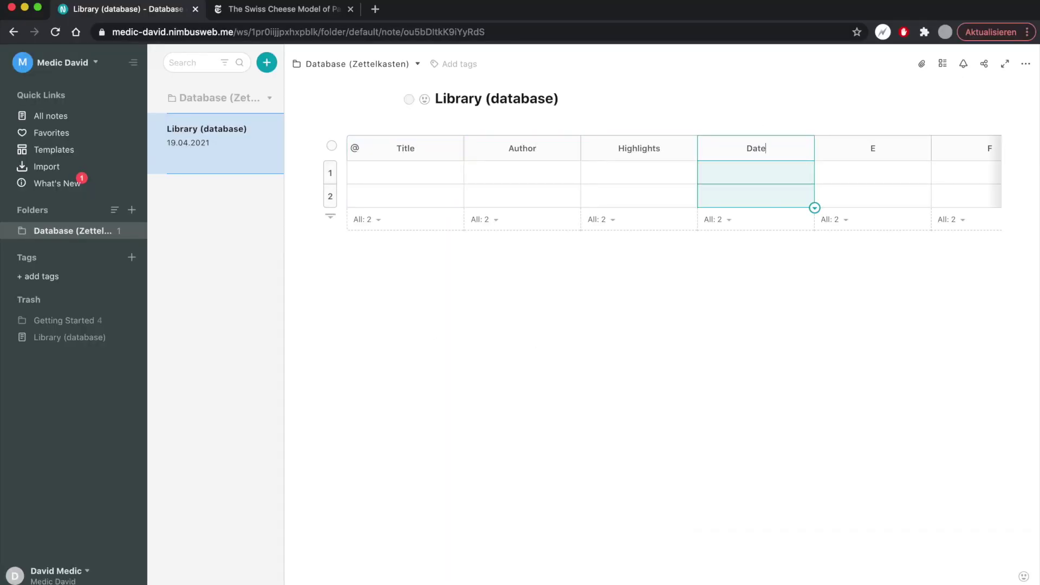
pyautogui.press('Tab')
pyautogui.write('Status')
pyautogui.press('Tab')
pyautogui.write('Category')
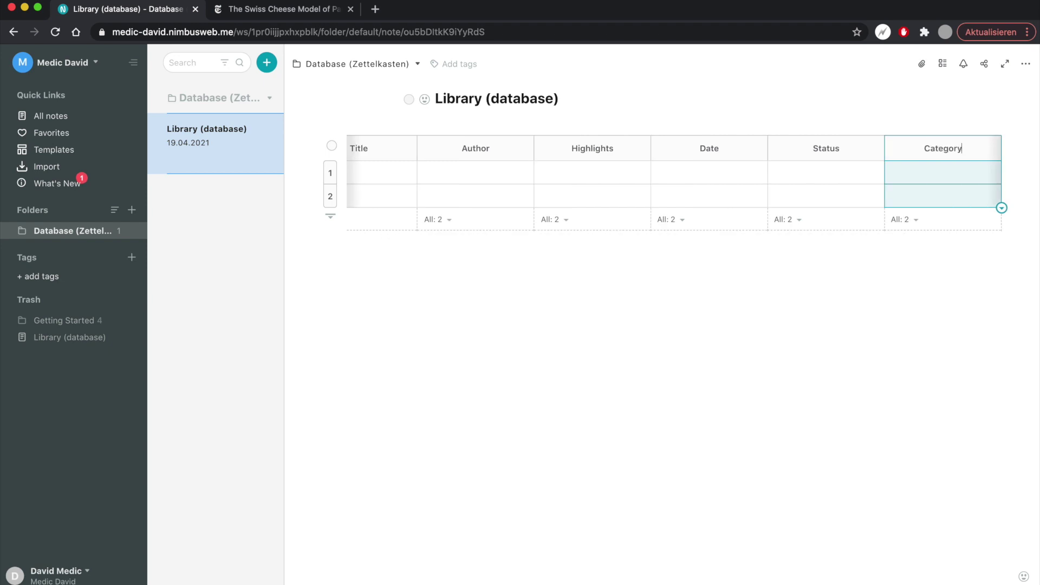
pyautogui.press('Tab')
pyautogui.write('URL')
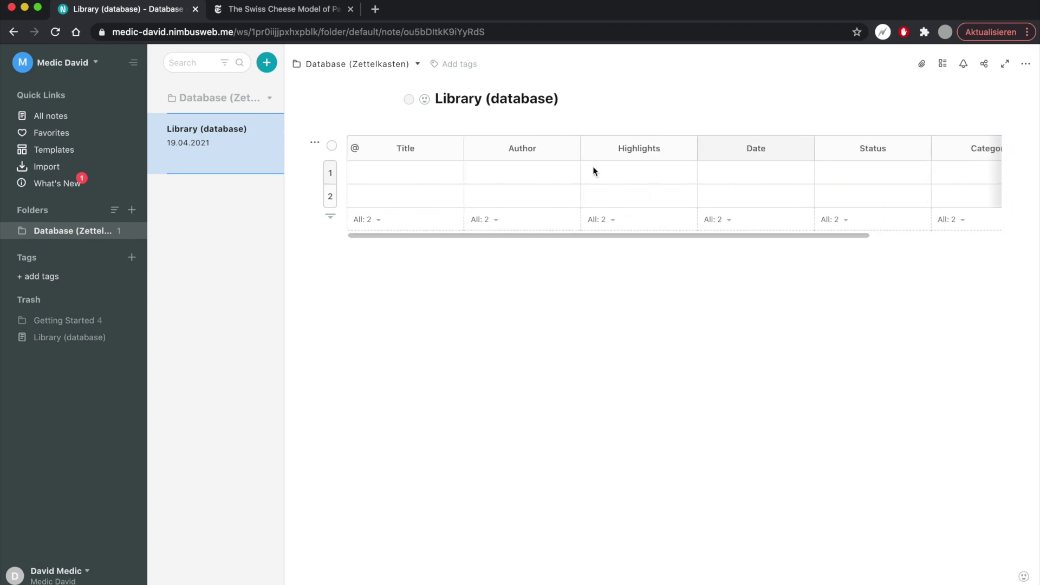
pyautogui.click(282, 9)
pyautogui.click(295, 32)
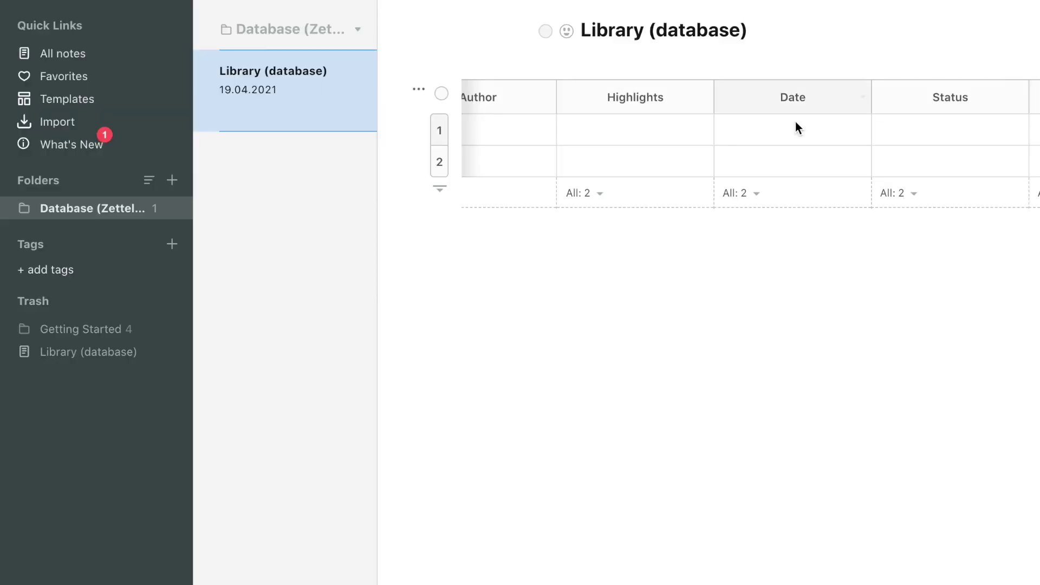
# - Create a Database subfolder named 'The Swiss Cheese Model of Pandemic Defense'
pyautogui.hscroll(-3, 795, 124)
pyautogui.rightClick(89, 214)
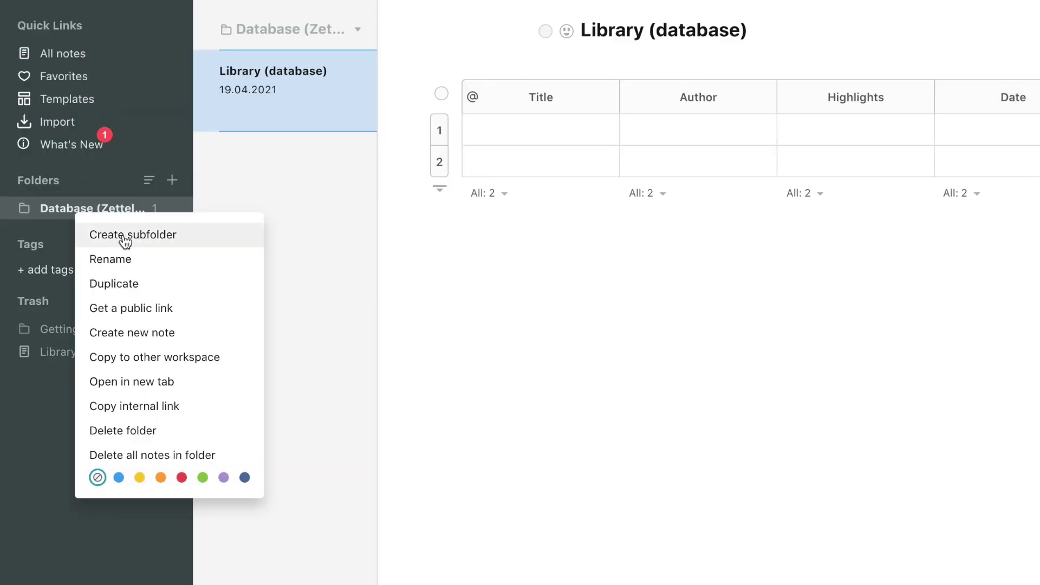
pyautogui.click(124, 236)
pyautogui.write('The Swiss Cheese Model ')
pyautogui.write('of Pandemic Defense')
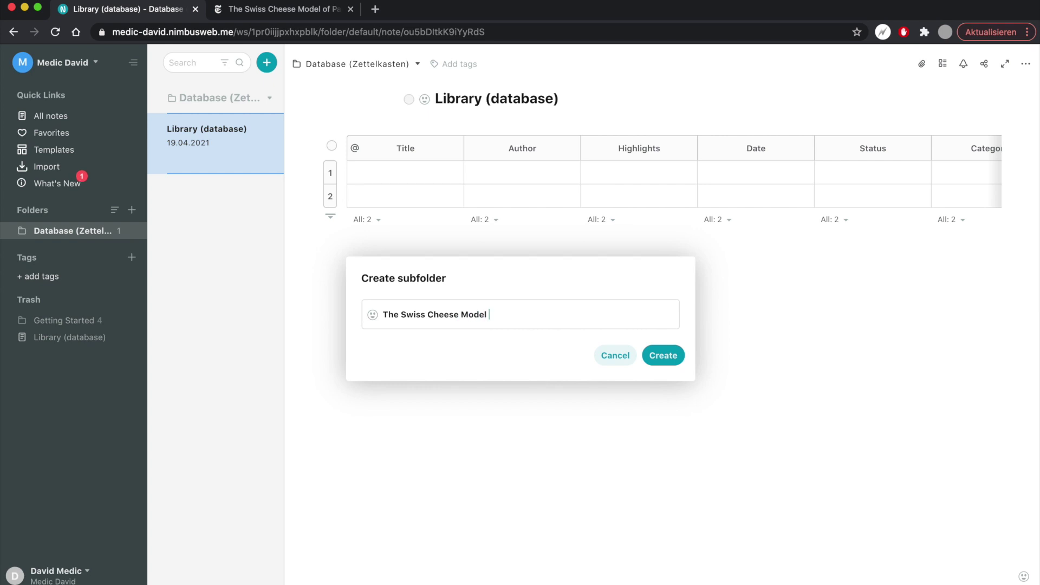
pyautogui.hotkey('shift', 'alt', 'Left')
pyautogui.hotkey('shift', 'alt', 'Left')
pyautogui.hotkey('shift', 'alt', 'Left')
pyautogui.hotkey('shift', 'alt', 'Left')
pyautogui.hotkey('shift', 'alt', 'Left')
pyautogui.hotkey('shift', 'alt', 'Left')
pyautogui.hotkey('shift', 'alt', 'Left')
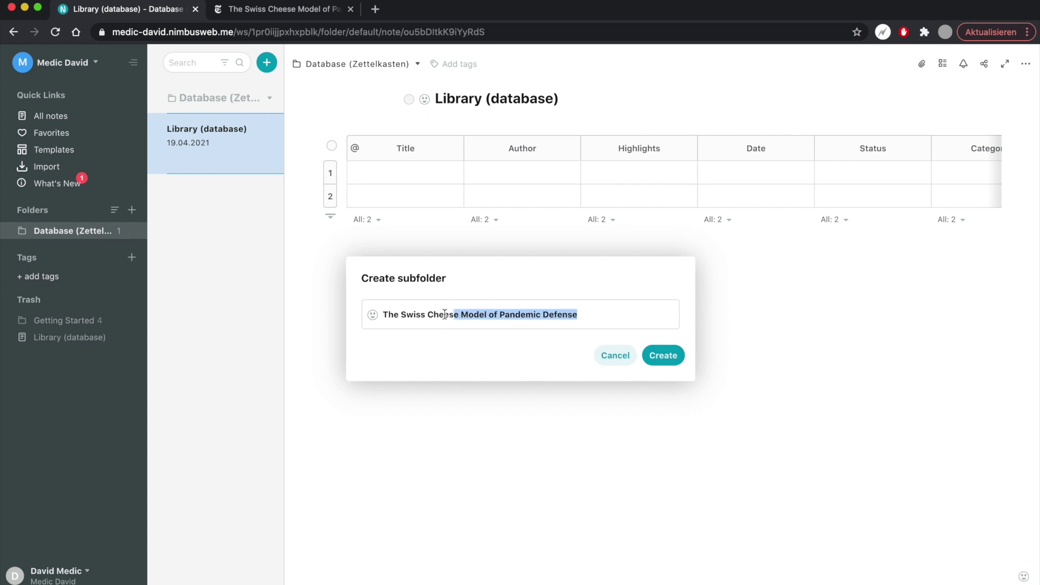
pyautogui.click(664, 355)
# - In the Library (database) table, link the Swiss Cheese subfolder in row 1's Title cell
pyautogui.click(215, 246)
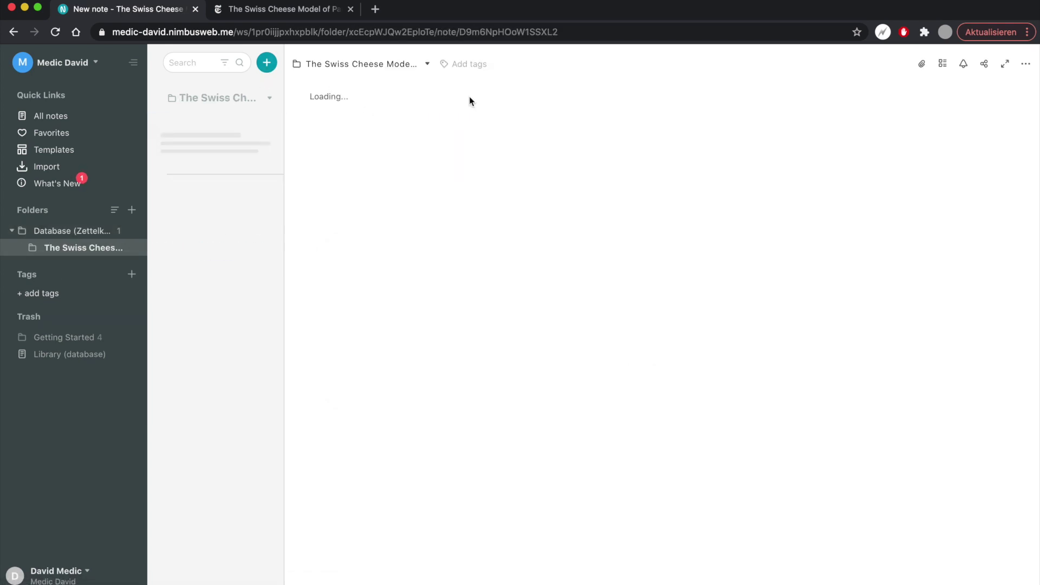
pyautogui.click(75, 230)
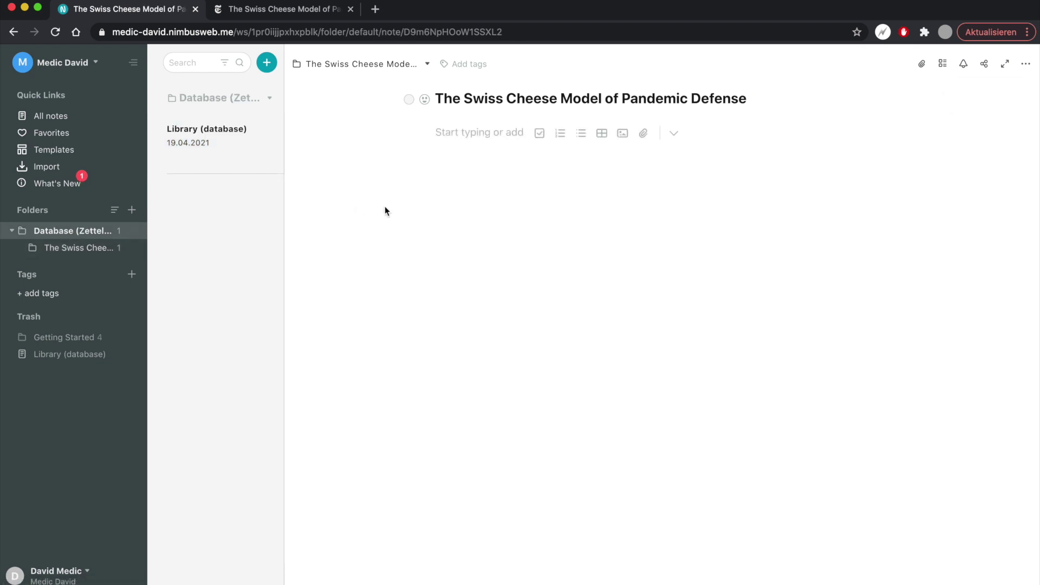
pyautogui.click(237, 161)
pyautogui.click(400, 171)
pyautogui.write('@')
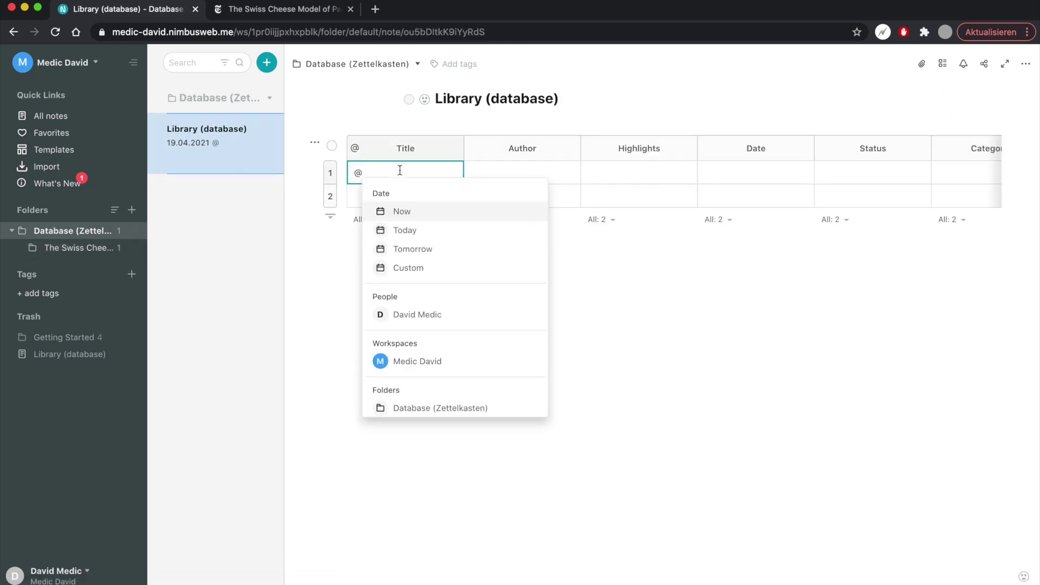
pyautogui.write('the')
pyautogui.click(431, 211)
pyautogui.click(516, 173)
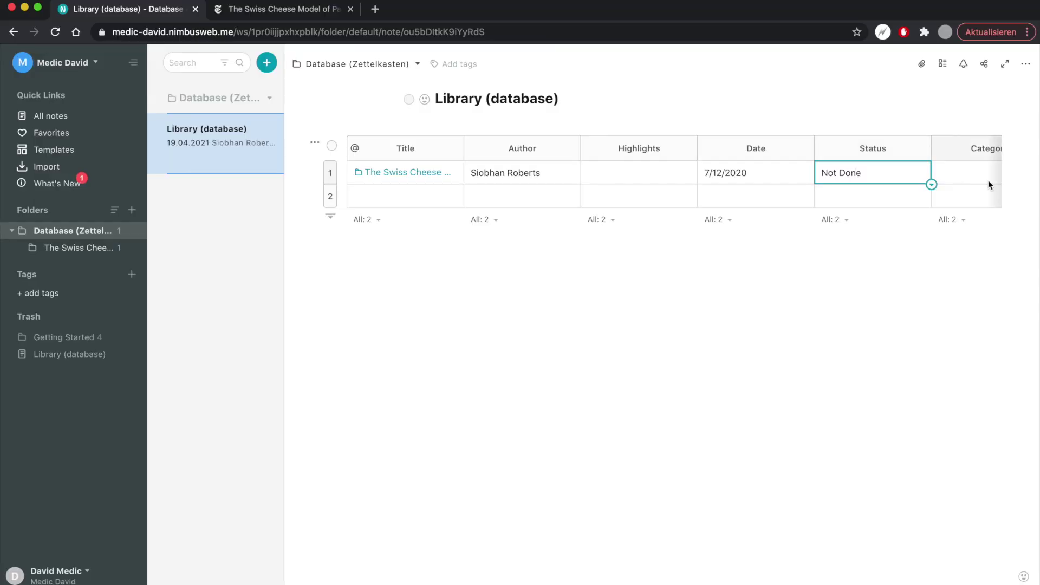
# - Enter 'Articles' as row 1's Category and create an 'article 2' subfolder under Database
pyautogui.click(988, 180)
pyautogui.write('Articles')
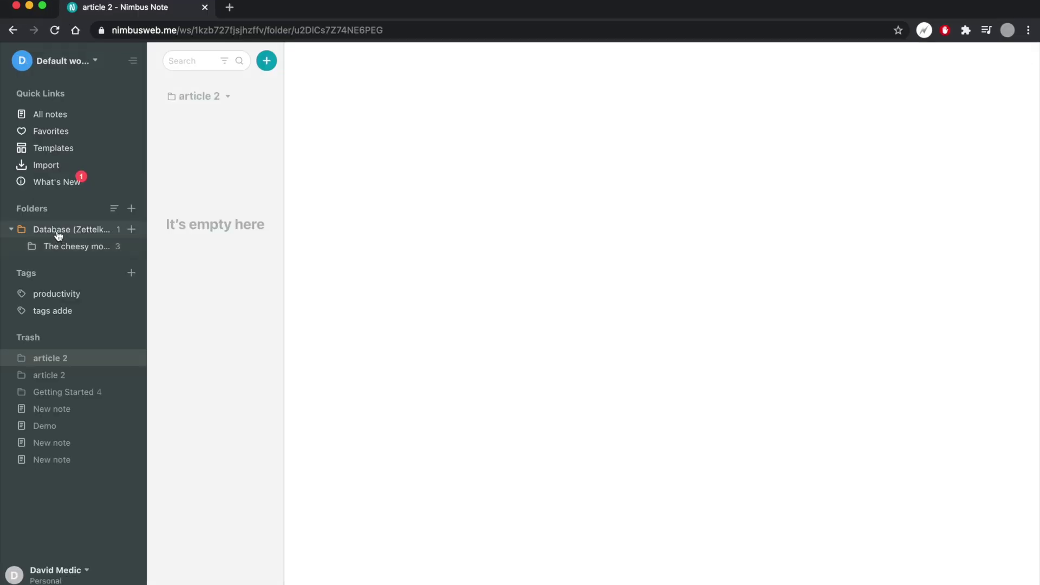
pyautogui.rightClick(48, 229)
pyautogui.click(82, 245)
pyautogui.write('article 2')
pyautogui.press('Return')
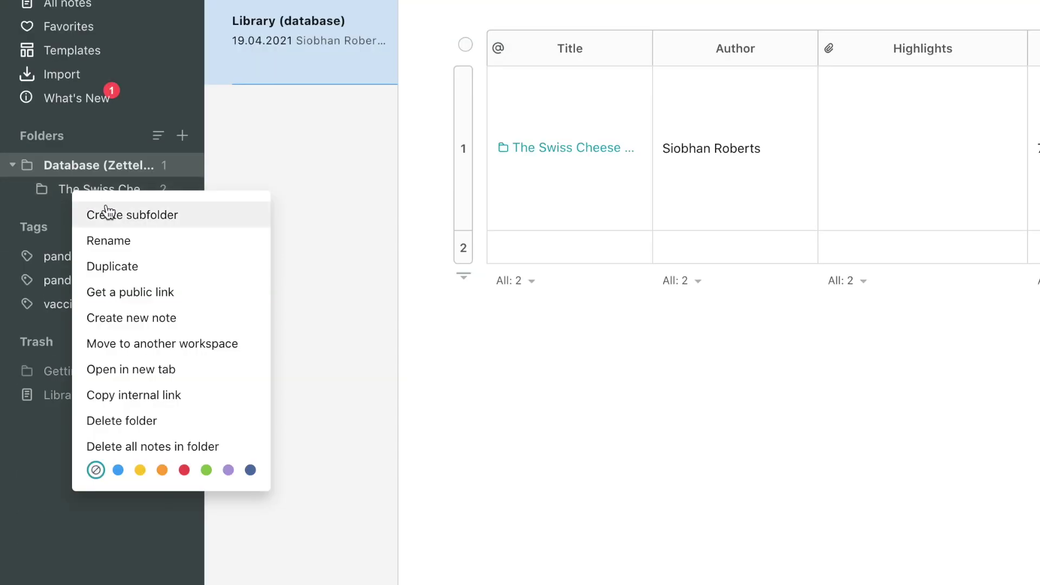
# - Create another subfolder named 'Additional notes'
pyautogui.click(114, 213)
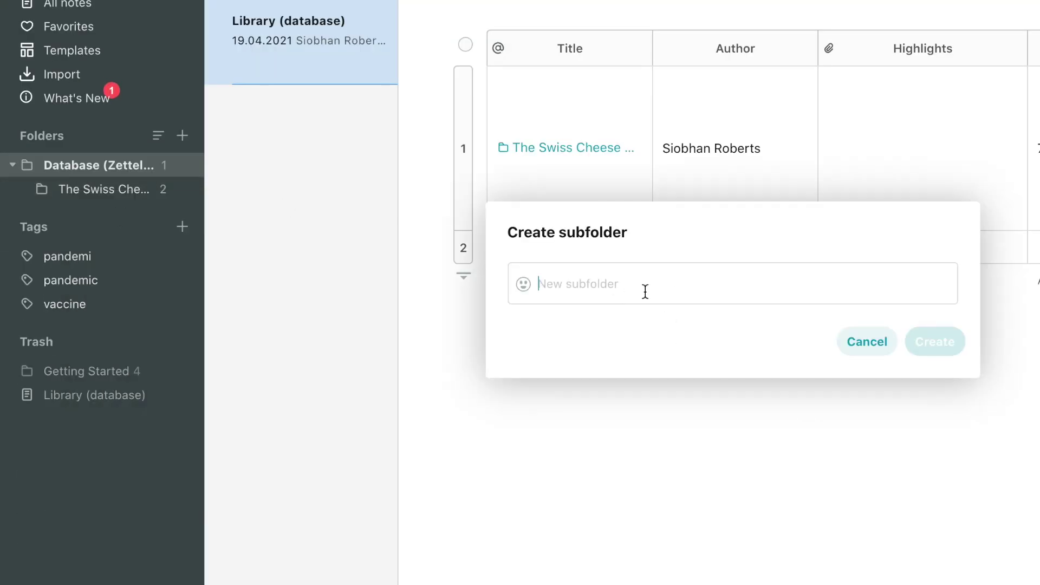
pyautogui.write('Additional notes')
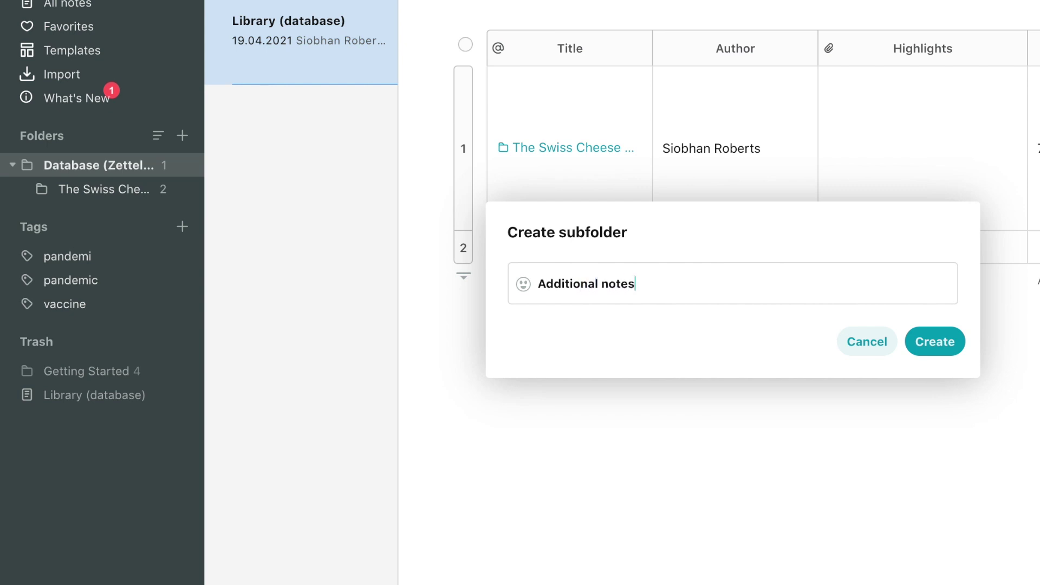
pyautogui.click(936, 341)
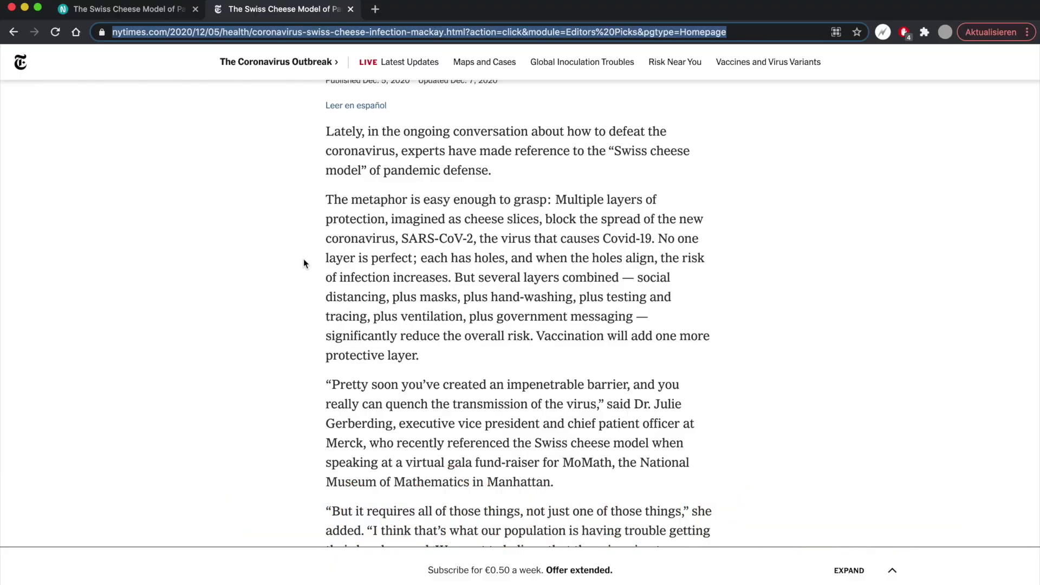
# - Paste the article's metaphor paragraph into the Swiss Cheese note as a quote
pyautogui.moveTo(327, 197); pyautogui.dragTo(453, 356)
pyautogui.press('super+c')
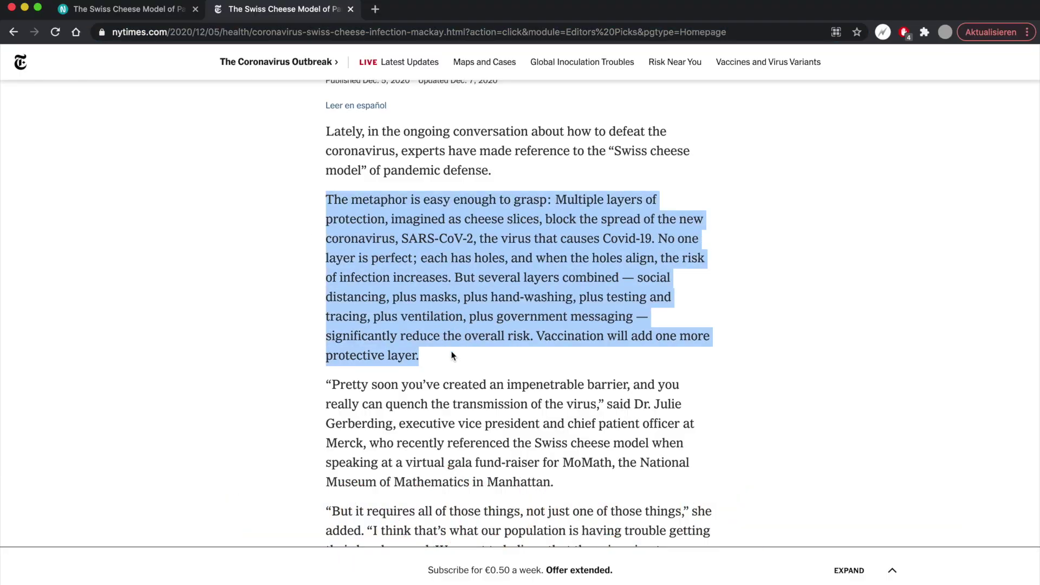
pyautogui.click(155, 9)
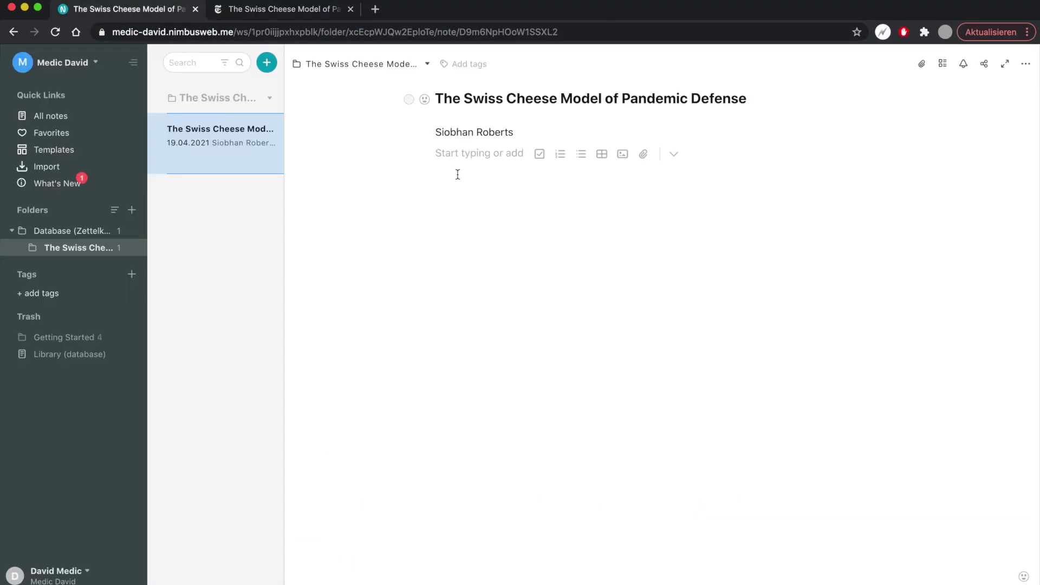
pyautogui.write('"')
pyautogui.press('super+v')
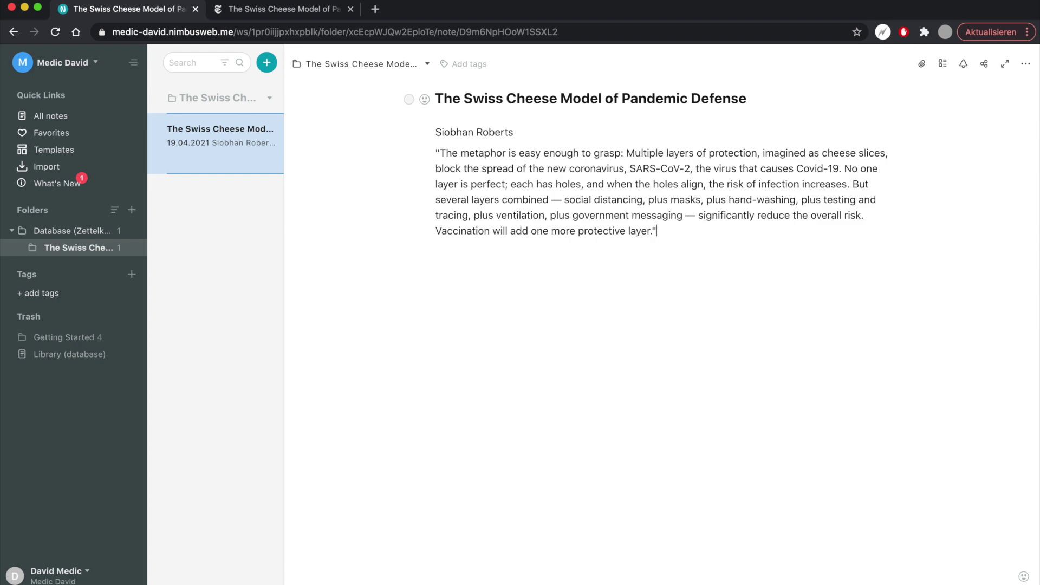
# - Add a comment paragraph about every action having weak spots, with a peach background
pyautogui.press('Return')
pyautogui.write('The principle is, that')
pyautogui.press('BackSpace')
pyautogui.write('principle is, that every action has weak spots. But if a government')
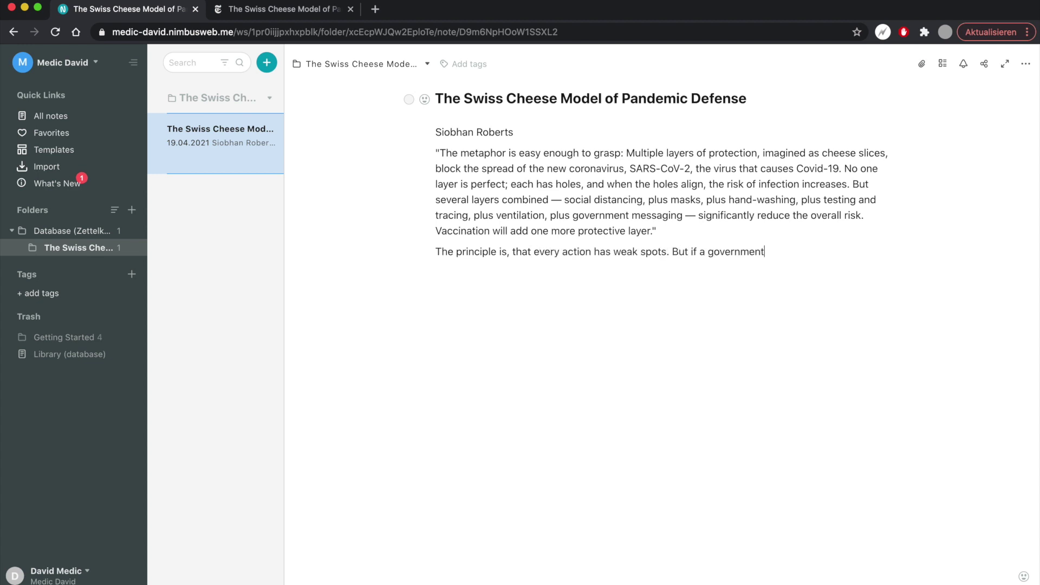
pyautogui.write(' manages to come up with sveral actions that have different weak spots and advantages that would cover each others weak spots, then a combination would be potentially effective..')
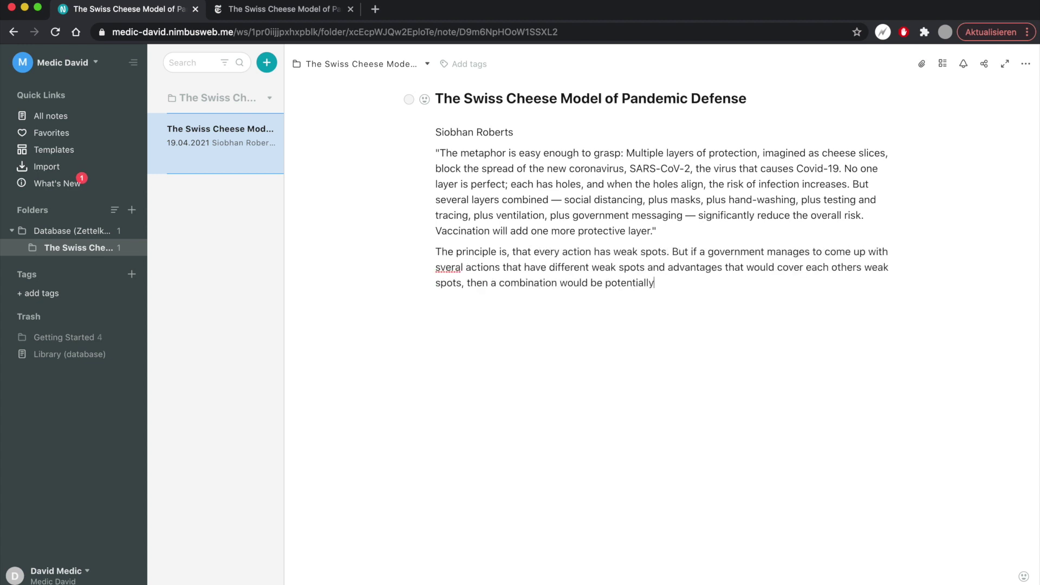
pyautogui.click(427, 251)
pyautogui.moveTo(418, 337)
pyautogui.click(461, 331)
pyautogui.hotkey('ctrl', 'Tab')
pyautogui.scroll(-1, 353, 333)
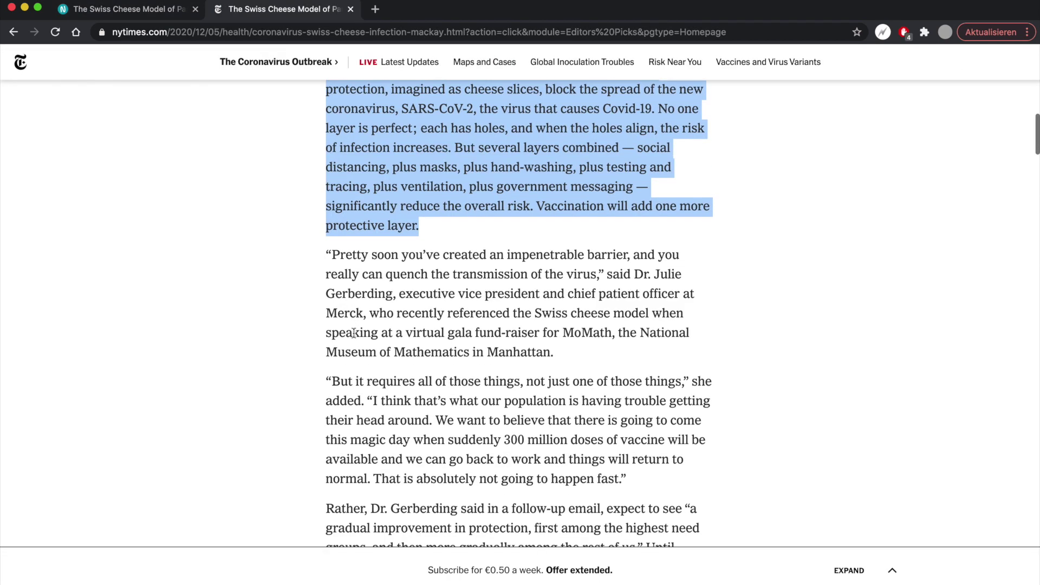
# - Paste the article's 'But it requires all of those things' paragraph into the note
pyautogui.click(382, 315)
pyautogui.scroll(-3, 383, 314)
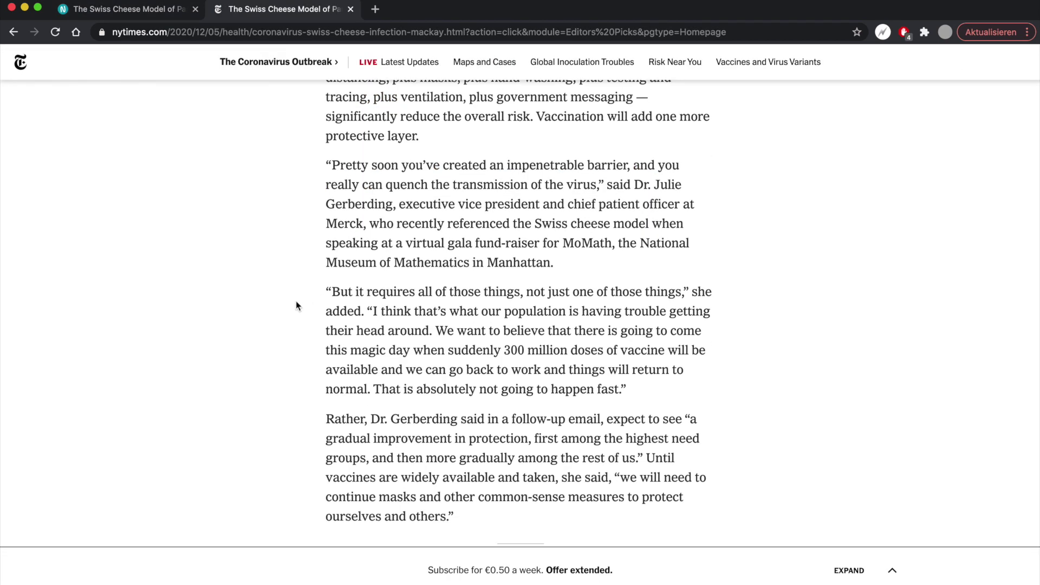
pyautogui.moveTo(326, 291); pyautogui.dragTo(640, 396)
pyautogui.press('super+c')
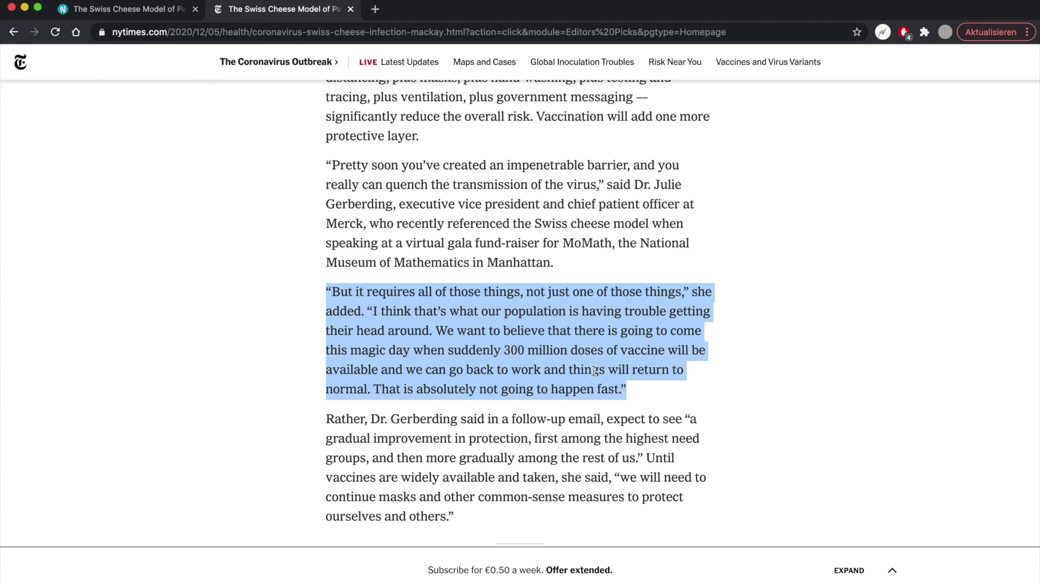
pyautogui.click(181, 8)
pyautogui.press('super+v')
# - Add an orange comment on single actions not saving the world and a pink one on continuing measures
pyautogui.press('Return')
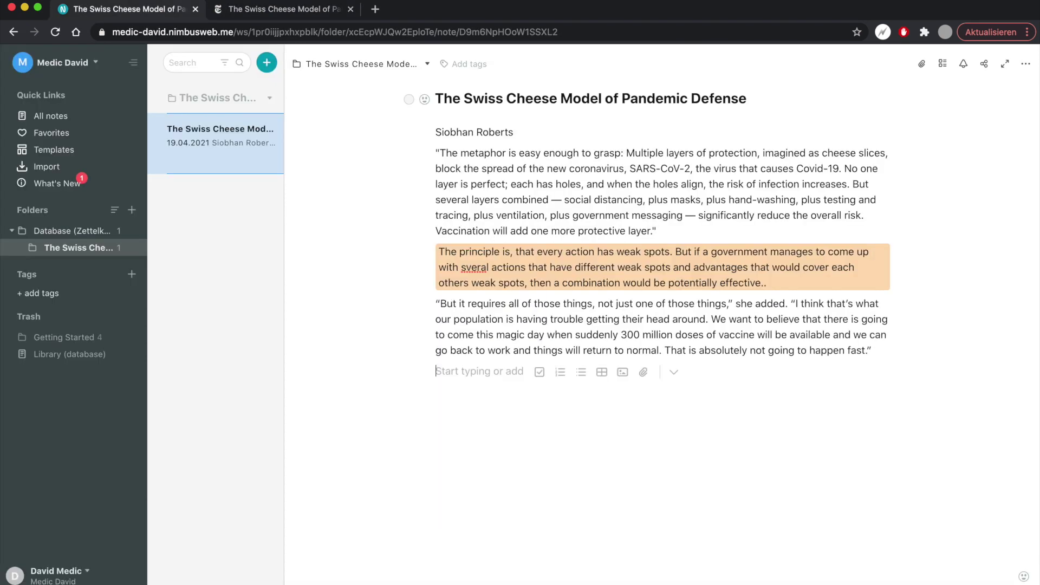
pyautogui.write('The problem is that people falsely assume one action would save the world and defeat the virus..A combination of several actions is still necessary, even if an effective')
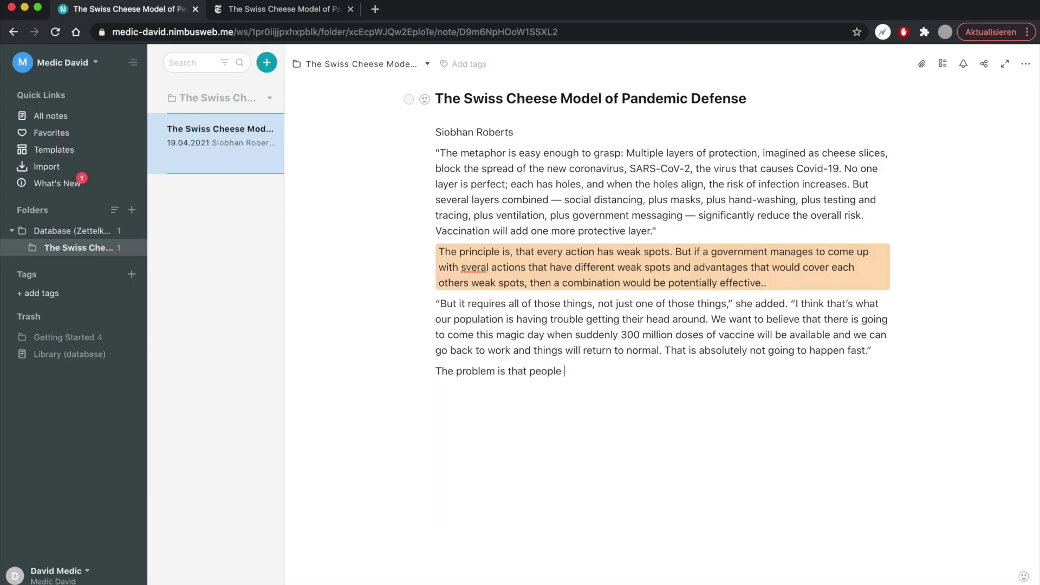
pyautogui.write(' vaccine gets ont he market..')
pyautogui.press('super+shift+h')
pyautogui.press('Return')
pyautogui.write("Even if we get an effective vaccine, all other actions should still be continued until there aren't")
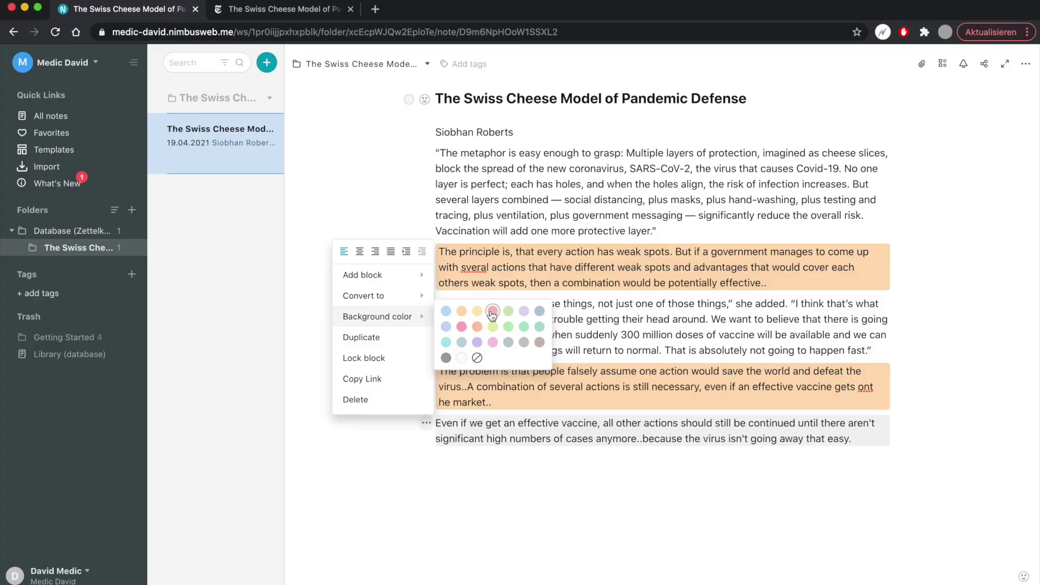
pyautogui.click(491, 309)
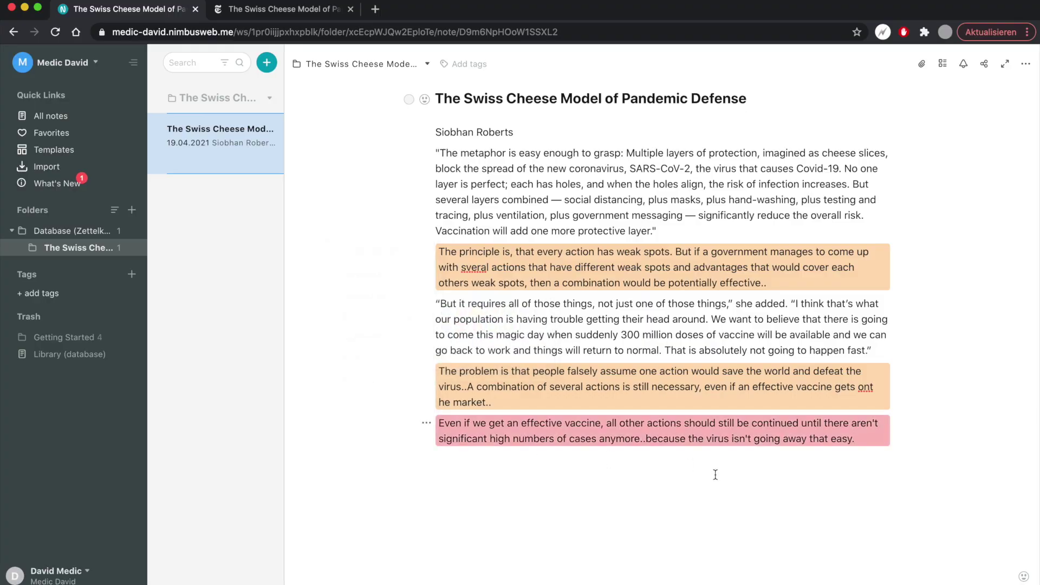
# - Create 'Permanent note 1' in the article's subfolder containing the copied pink paragraph
pyautogui.moveTo(862, 443); pyautogui.dragTo(441, 423)
pyautogui.hotkey('ctrl', 'c')
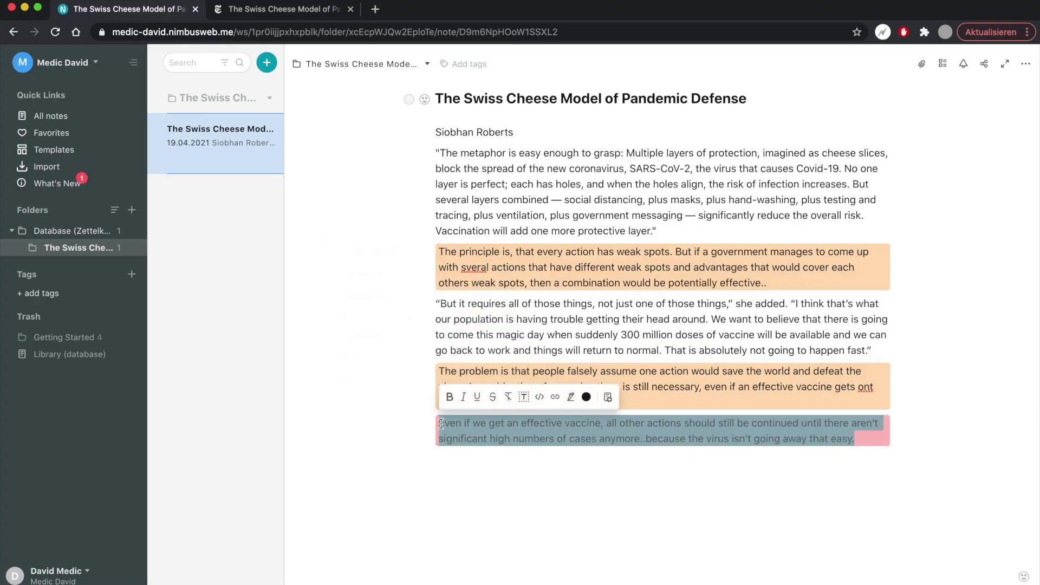
pyautogui.click(266, 62)
pyautogui.click(458, 98)
pyautogui.write('Permanent note 1')
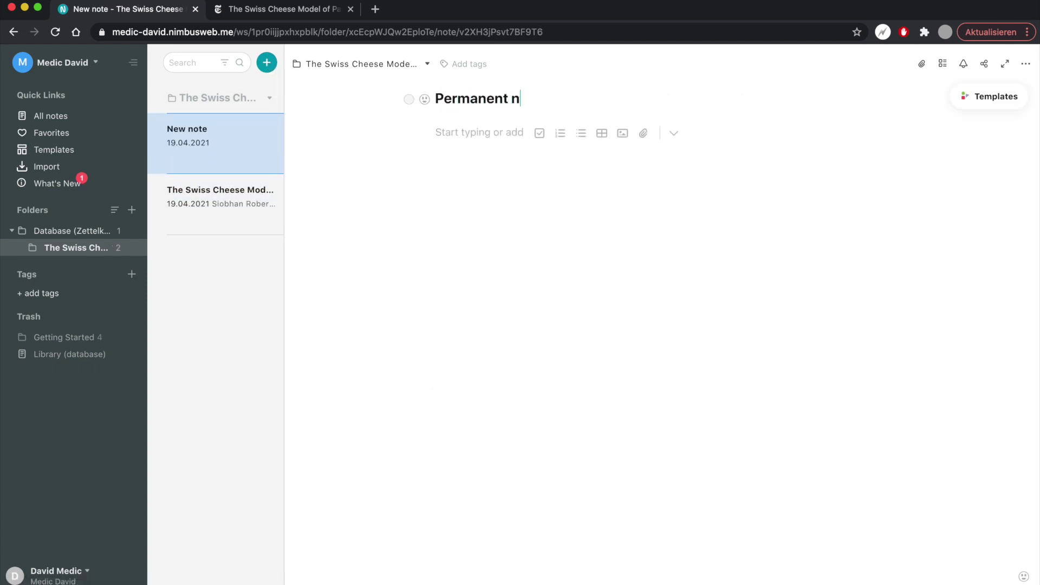
pyautogui.click(454, 133)
pyautogui.hotkey('ctrl', 'v')
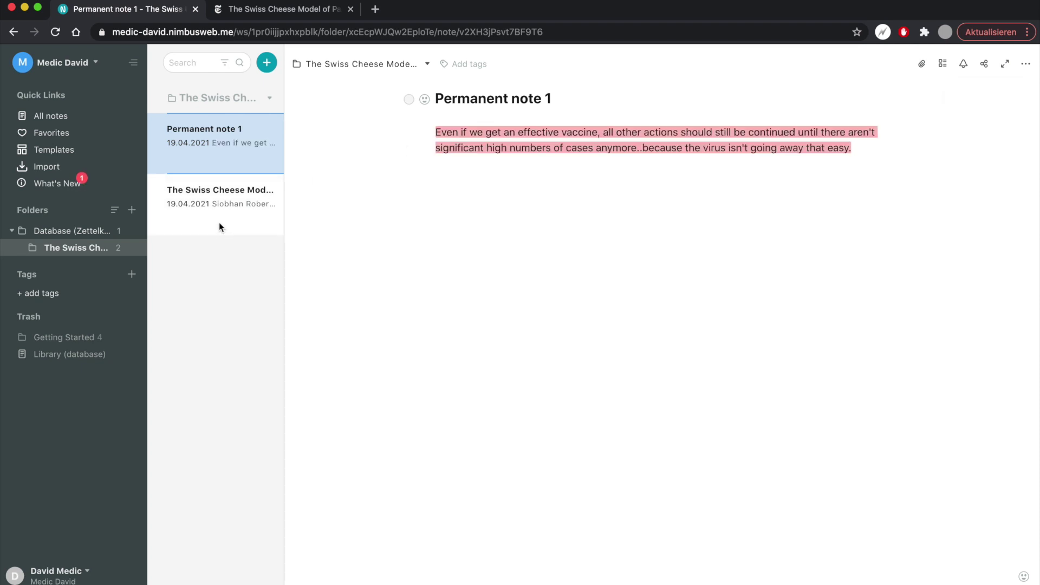
# - Tag the permanent note with 'pandemic' and 'vaccine'
pyautogui.click(469, 64)
pyautogui.write('pandemic')
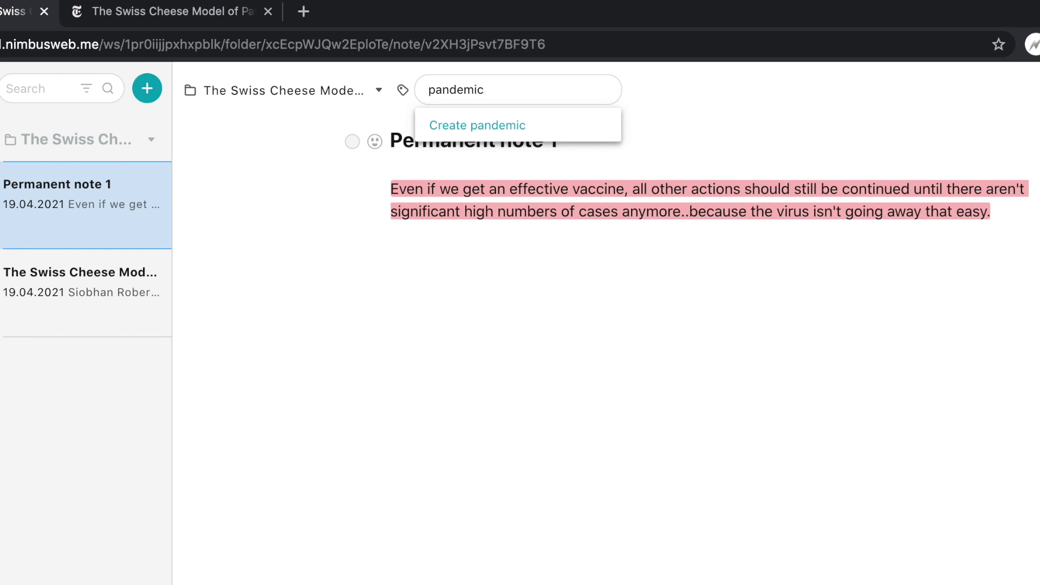
pyautogui.press('Return')
pyautogui.write('vaccine')
pyautogui.press('Return')
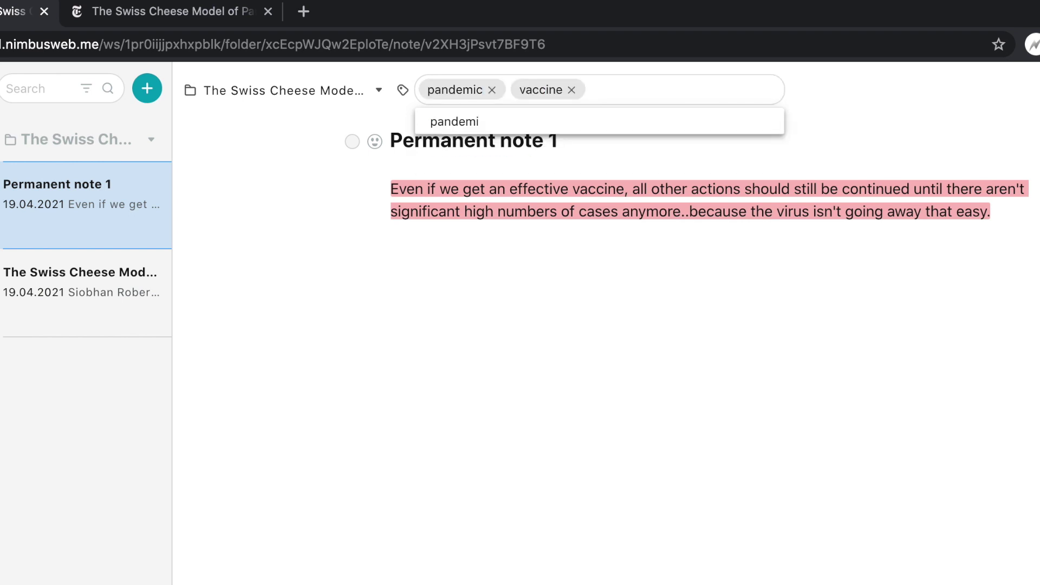
pyautogui.click(415, 275)
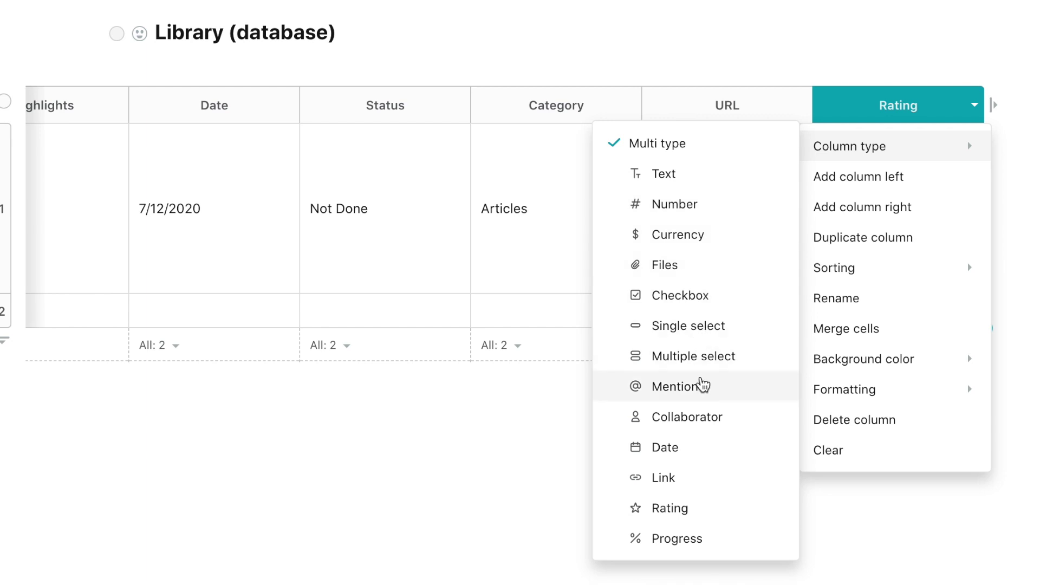
# - Give the article a four-star Rating and add an Attachments column of type Files
pyautogui.click(671, 510)
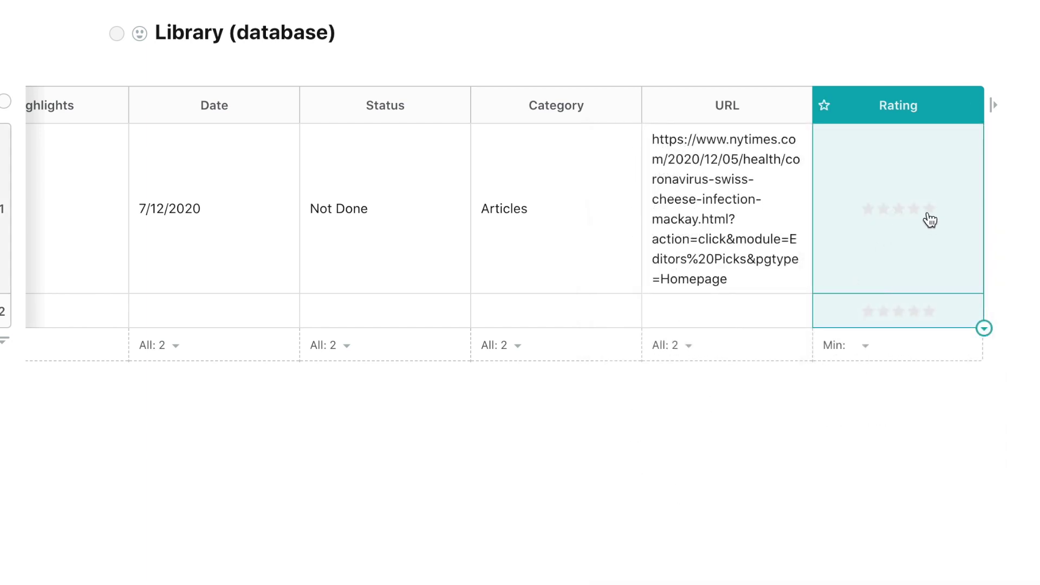
pyautogui.click(917, 212)
pyautogui.write('Attachm')
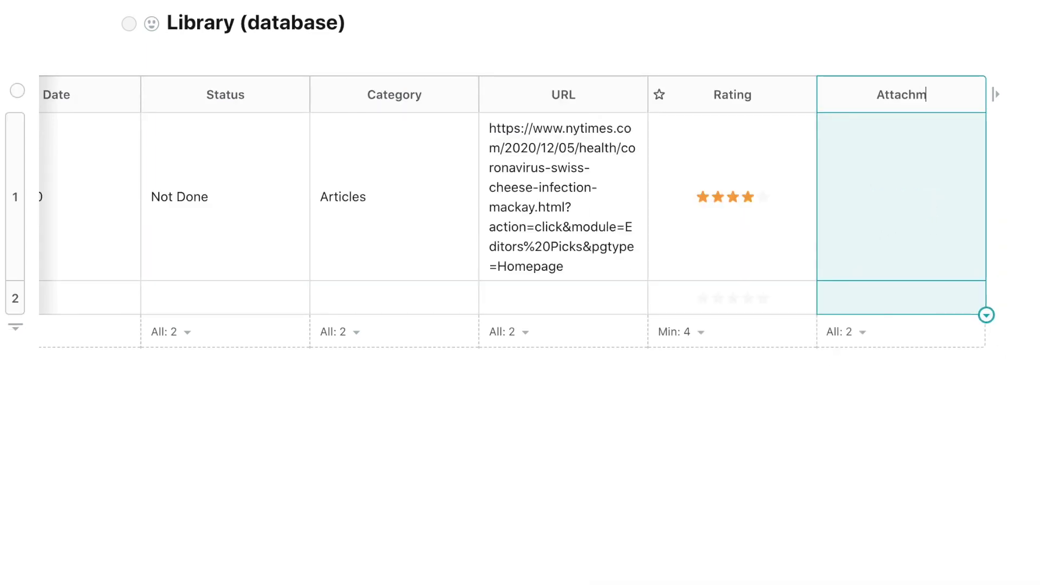
pyautogui.write('ents')
pyautogui.press('Return')
pyautogui.click(945, 105)
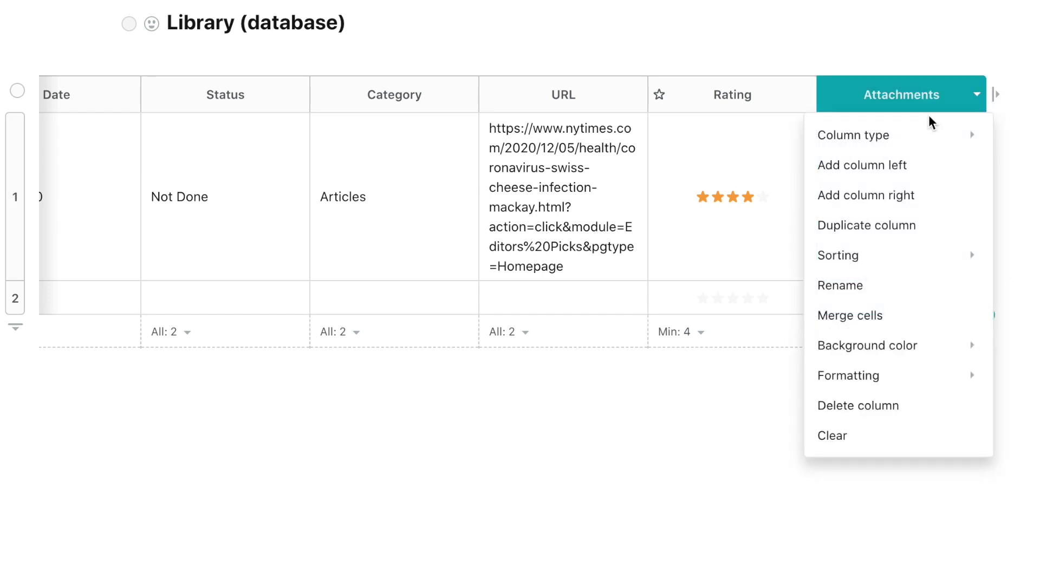
pyautogui.moveTo(901, 152)
pyautogui.click(690, 260)
# - Upload the VRBPAC-12.10.20 PDF into the article's Attachments cell
pyautogui.click(875, 174)
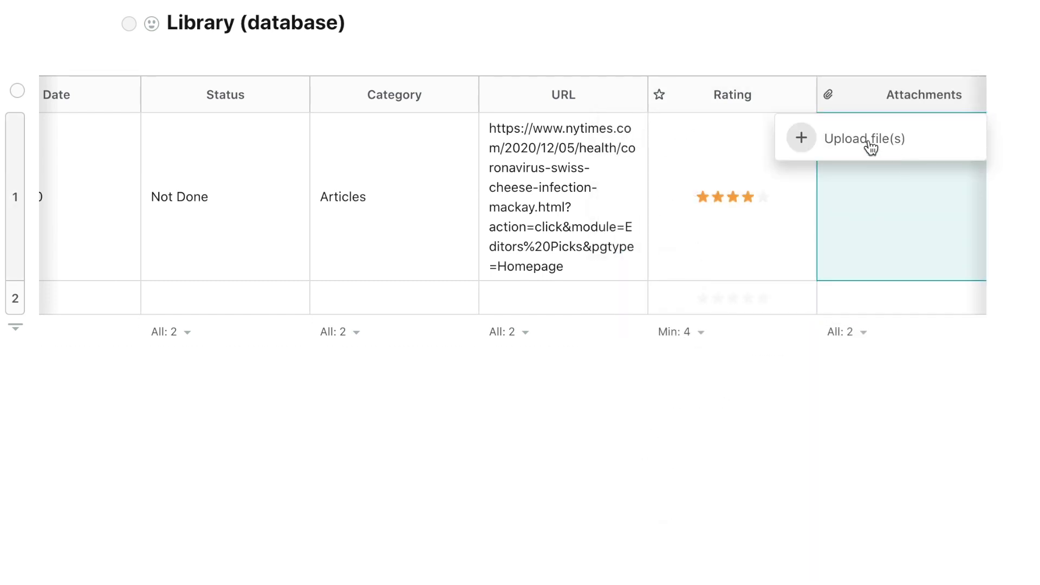
pyautogui.click(867, 142)
pyautogui.click(148, 14)
pyautogui.doubleClick(148, 13)
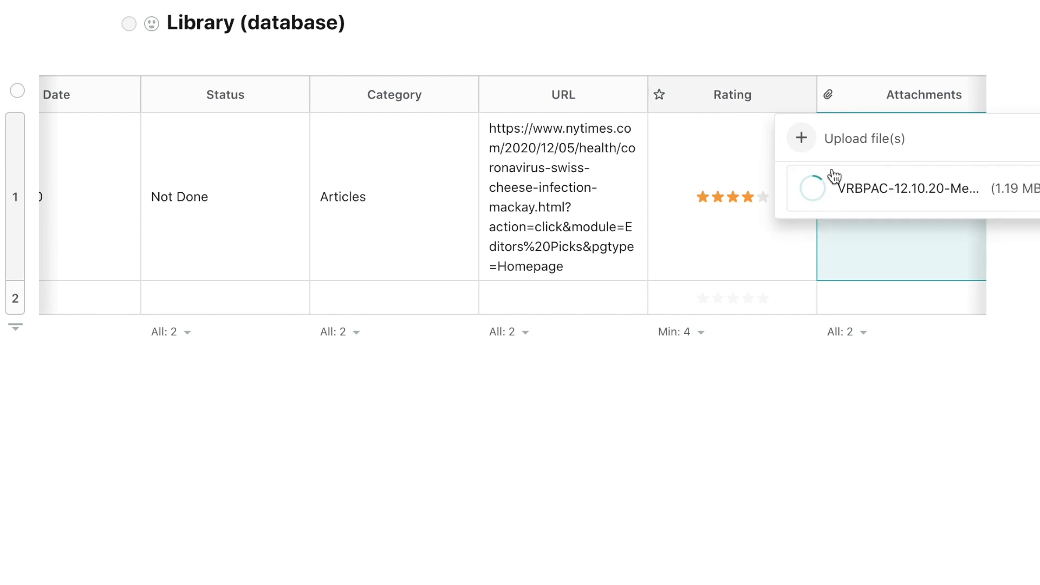
pyautogui.hscroll(2, 813, 217)
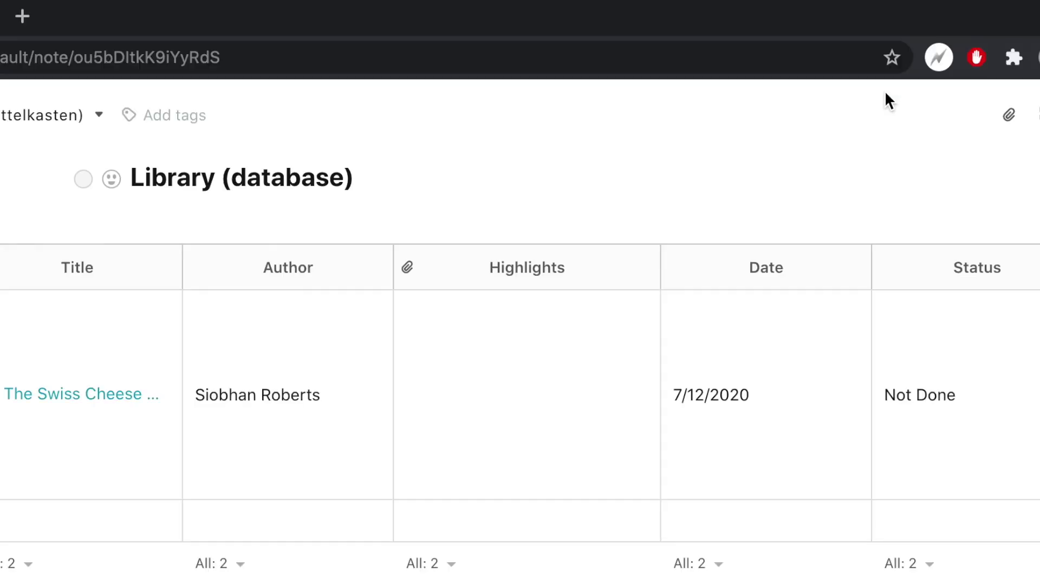
# - Bookmark the Library (database) page in the medizin folder and verify it from a new tab
pyautogui.click(893, 57)
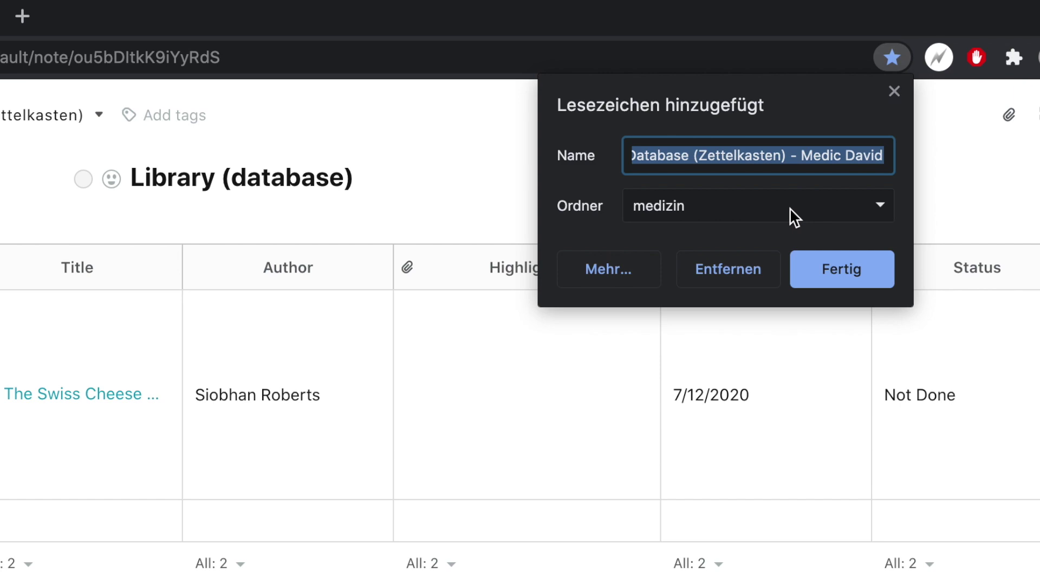
pyautogui.press('super+t')
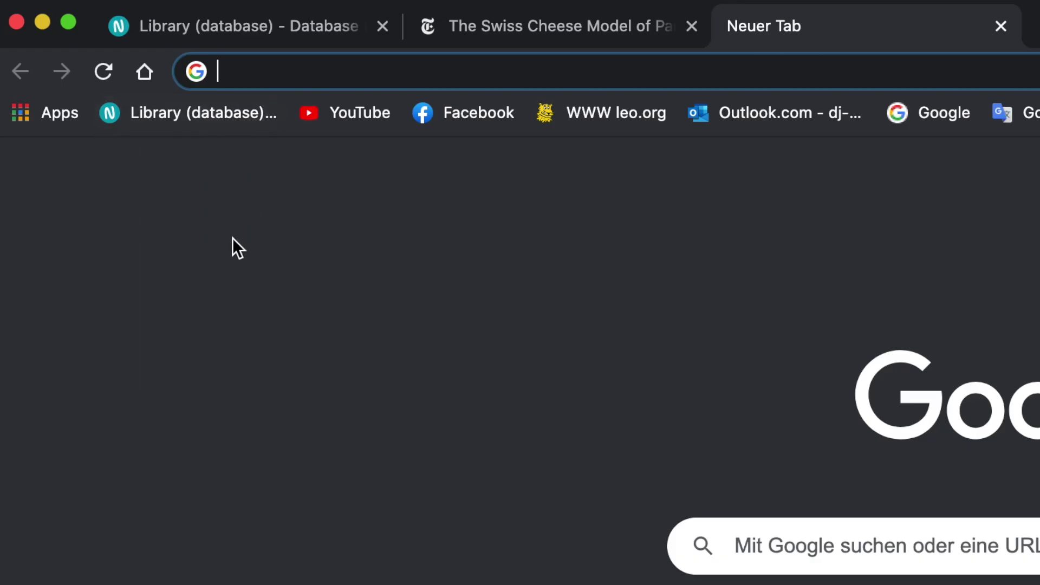
pyautogui.click(1001, 26)
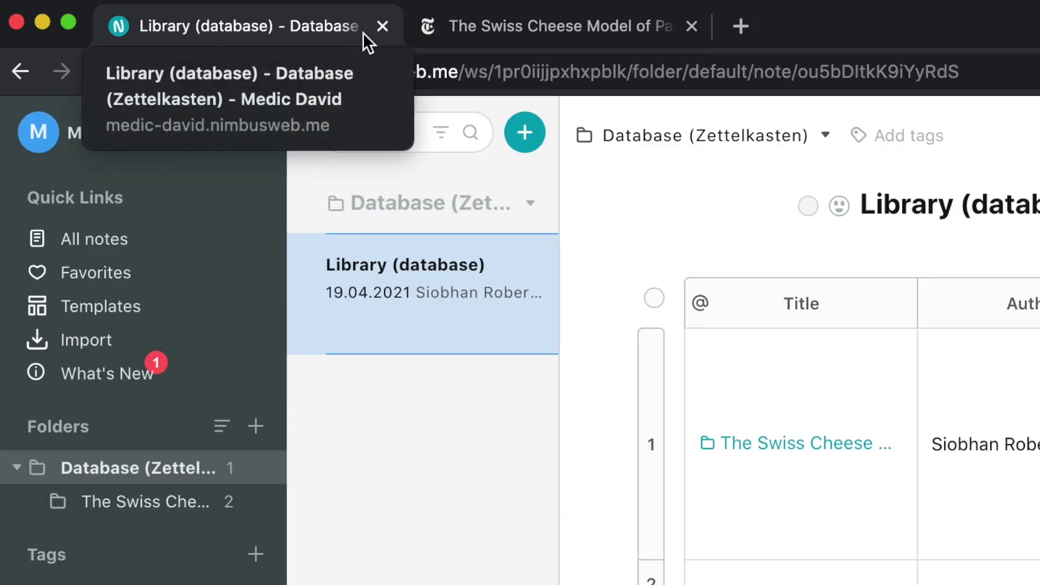